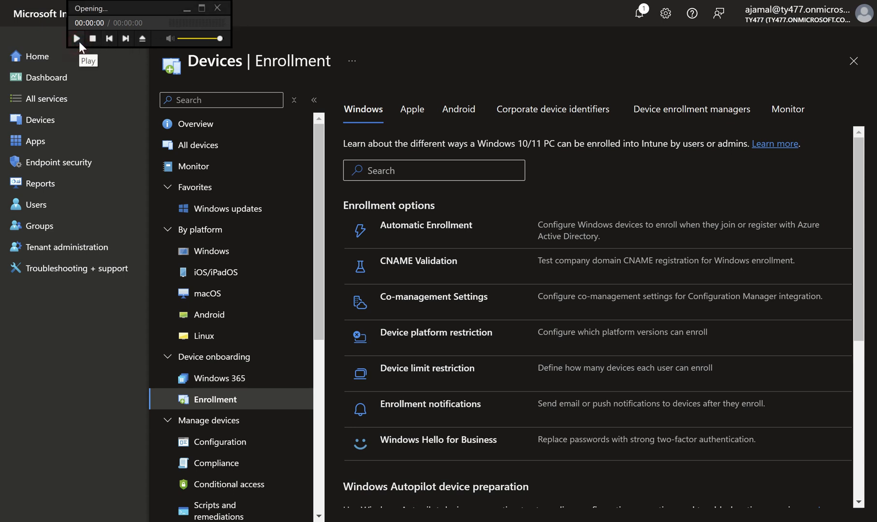
Go to Devices > Enrollment and open the device limit restrictions list.
key("bracketleft")
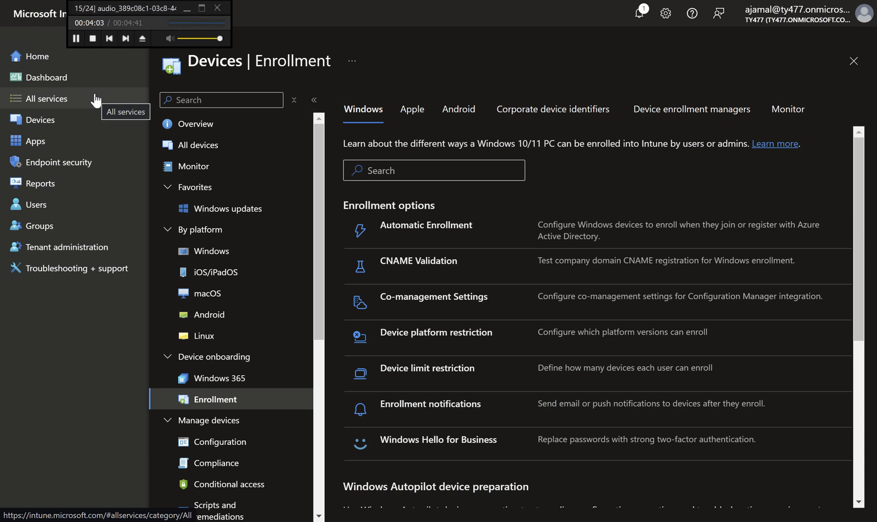
left_click(76, 120)
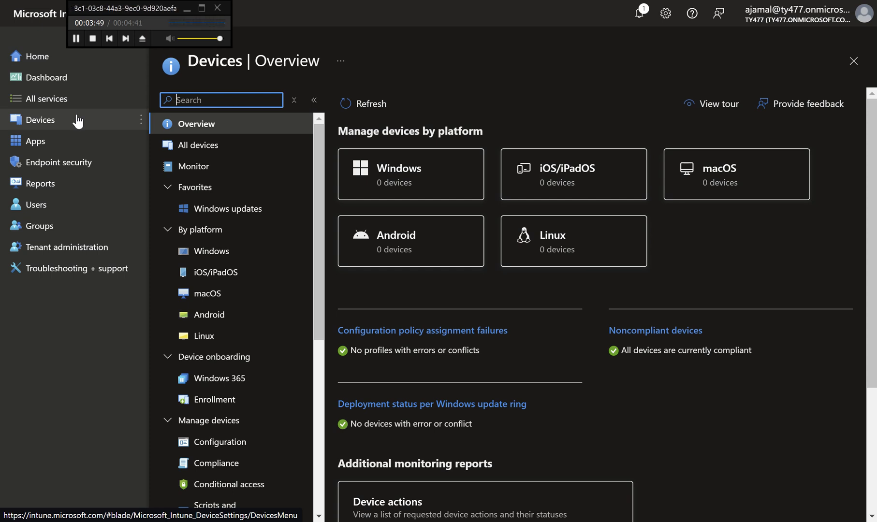
left_click(226, 399)
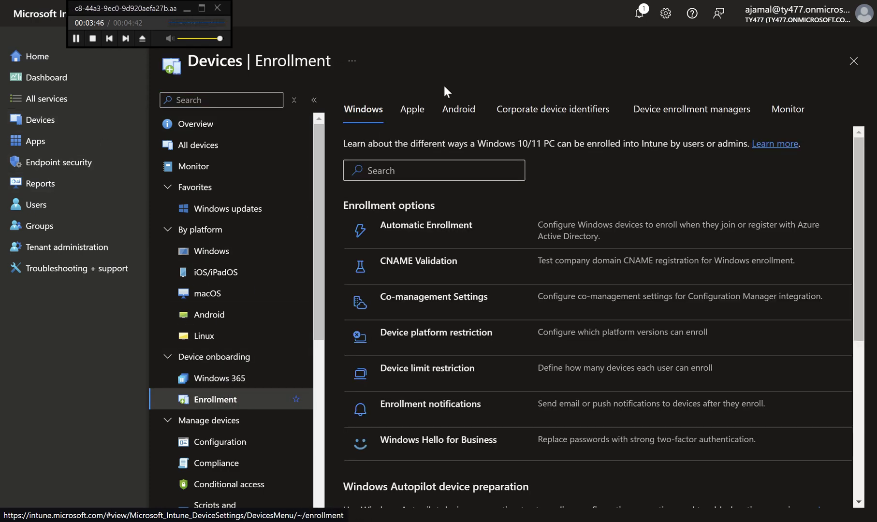
left_click(460, 369)
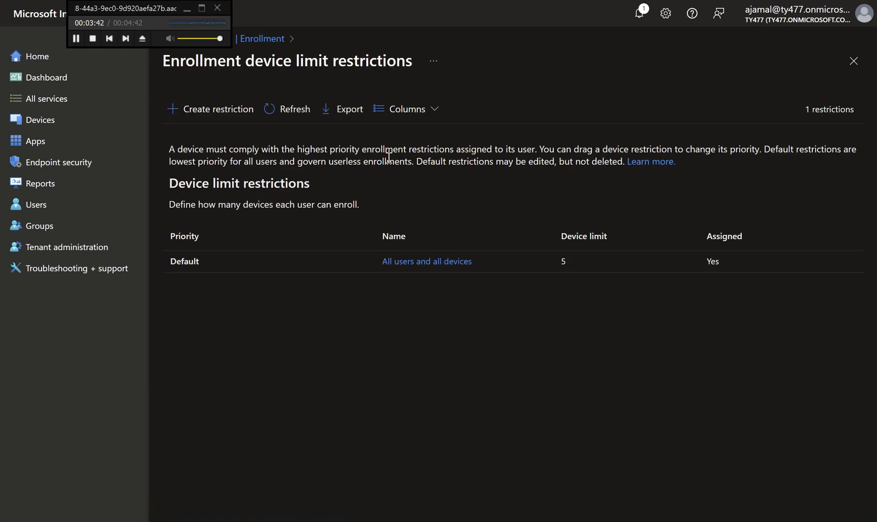
Create a device limit restriction named 'Device Lmit restriction - 3' and continue to the limit step.
left_click(230, 112)
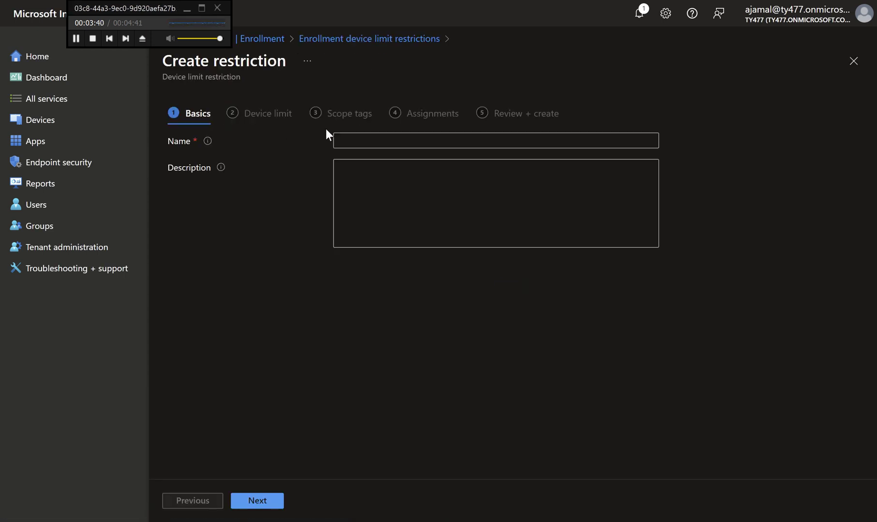
left_click(353, 140)
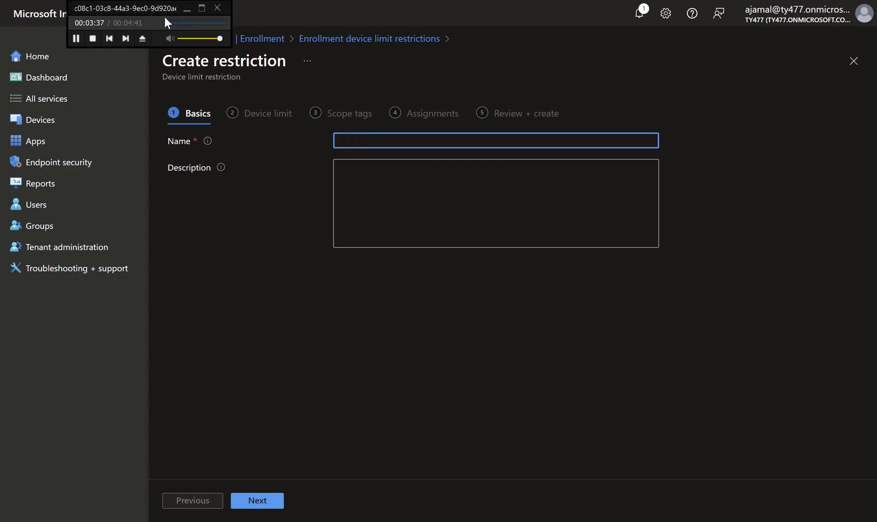
type("Device Lmit restriction")
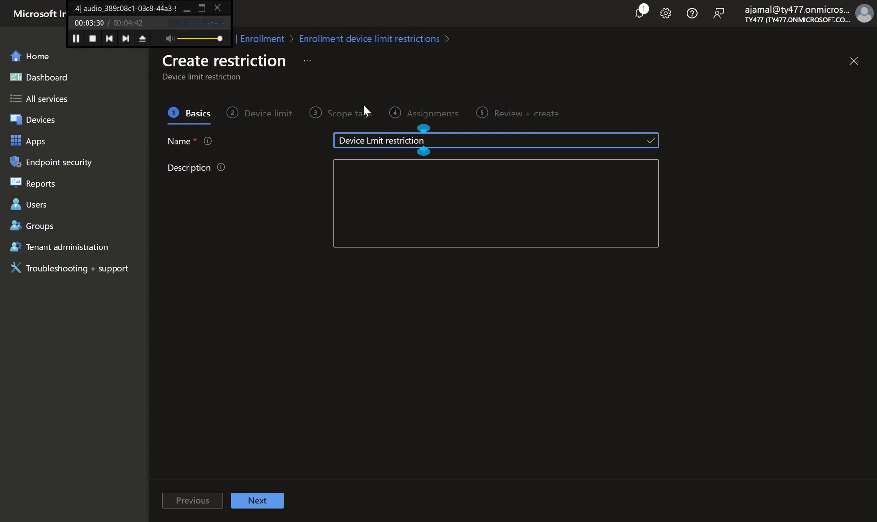
left_click(419, 183)
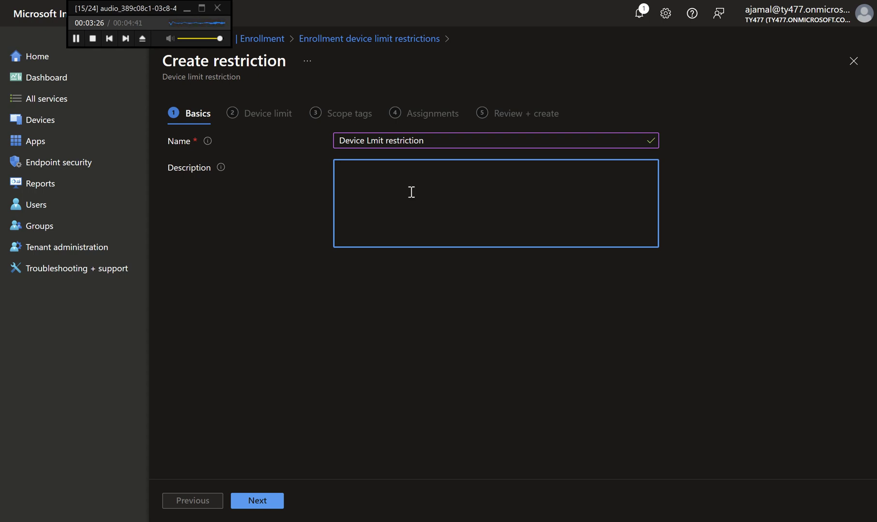
left_click(454, 144)
type("- 3")
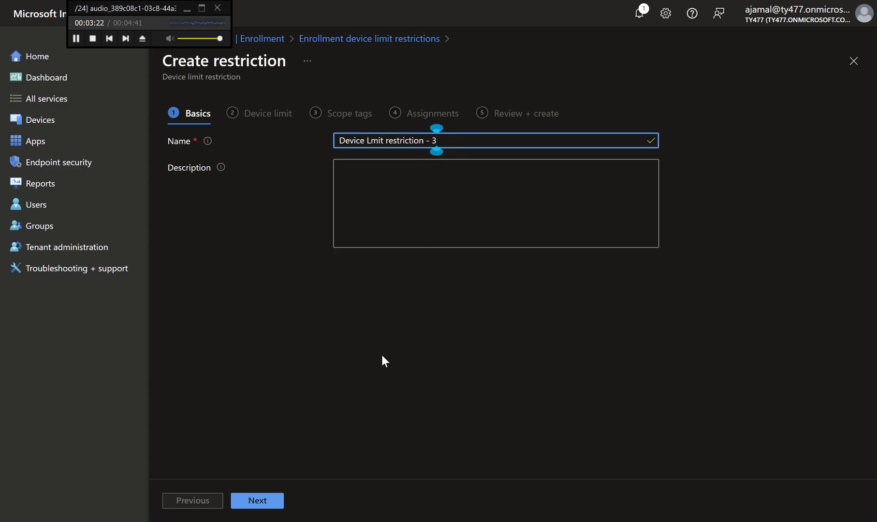
left_click(382, 356)
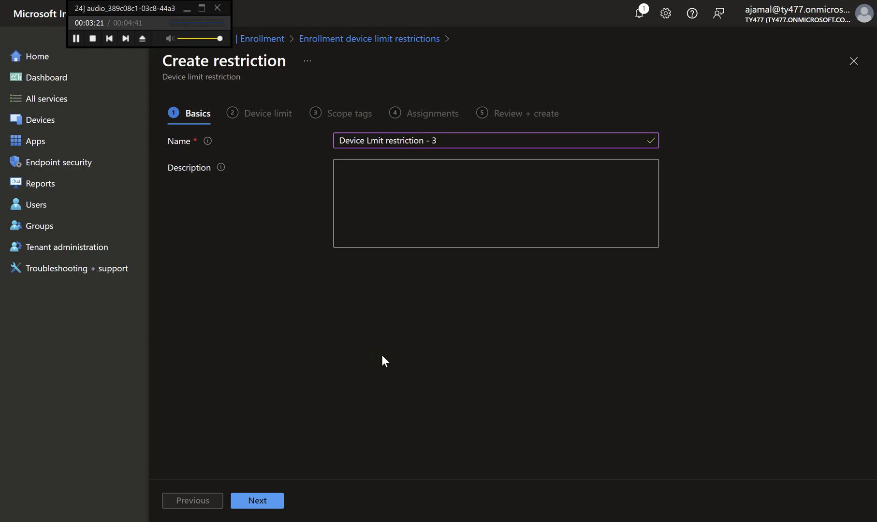
left_click(274, 506)
Set the device limit to 3 and continue to Scope tags.
left_click(384, 170)
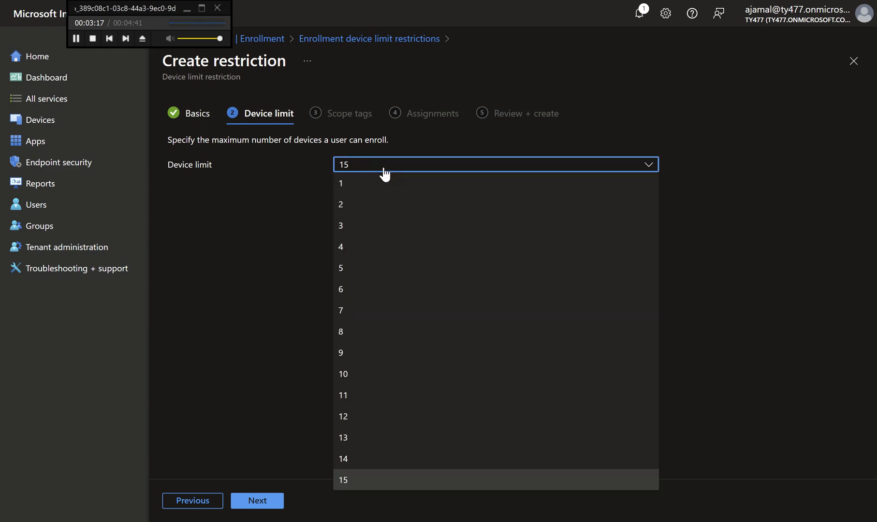
left_click(365, 227)
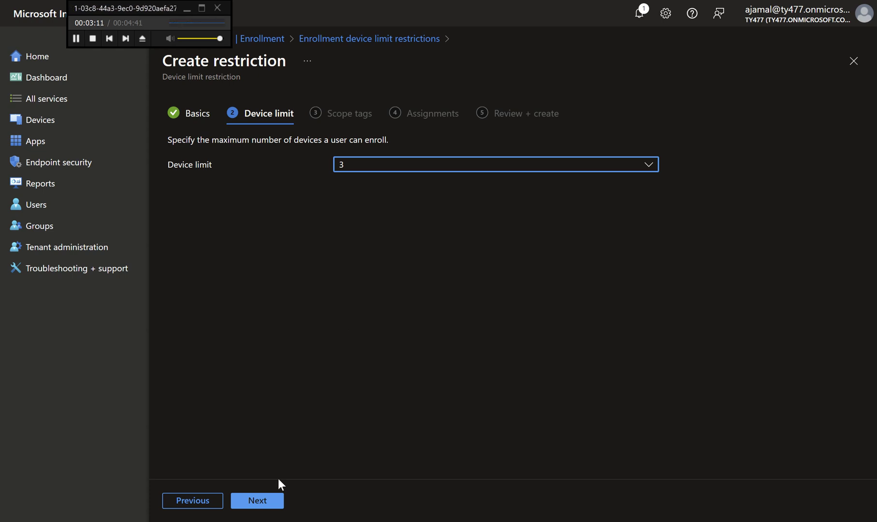
left_click(276, 501)
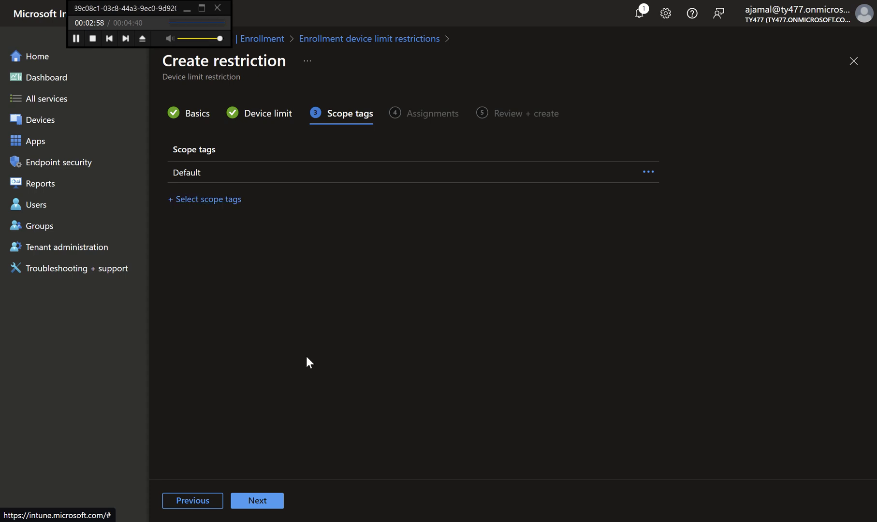
Include Marketing Group, found by searching 'm', in the restriction's assignments.
left_click(272, 501)
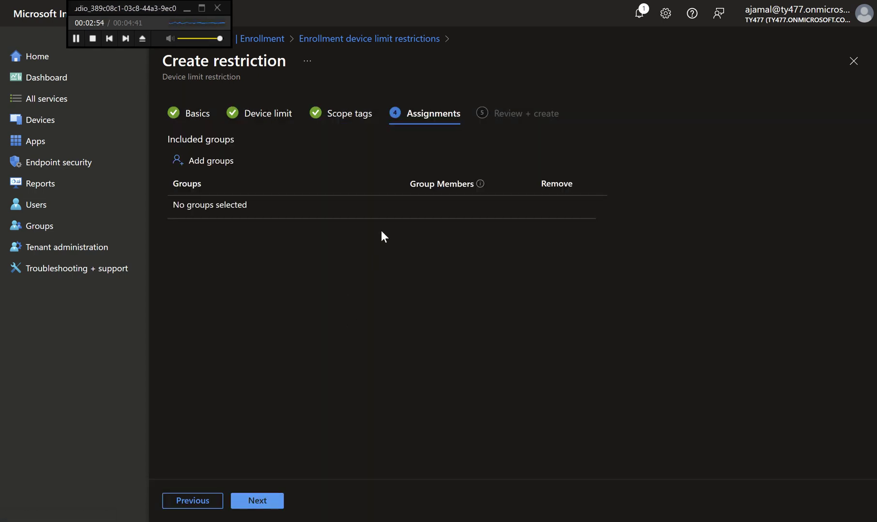
left_click(228, 164)
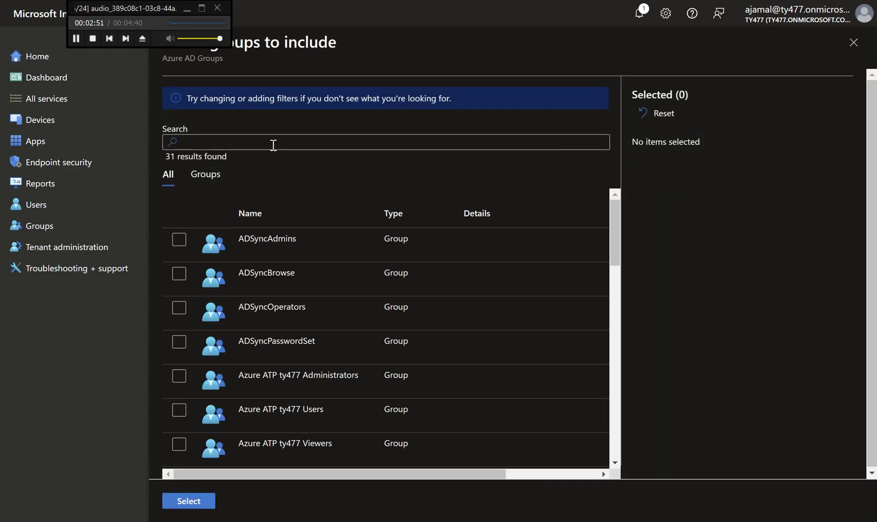
left_click(256, 142)
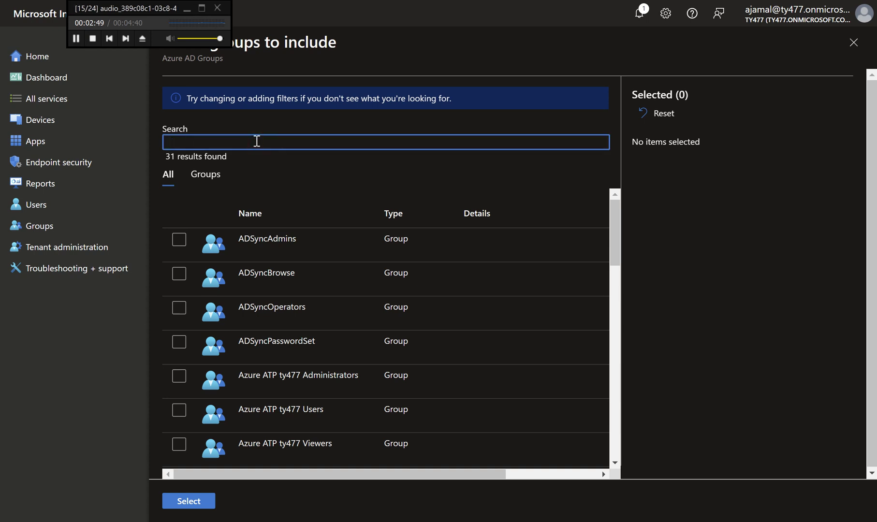
type("m")
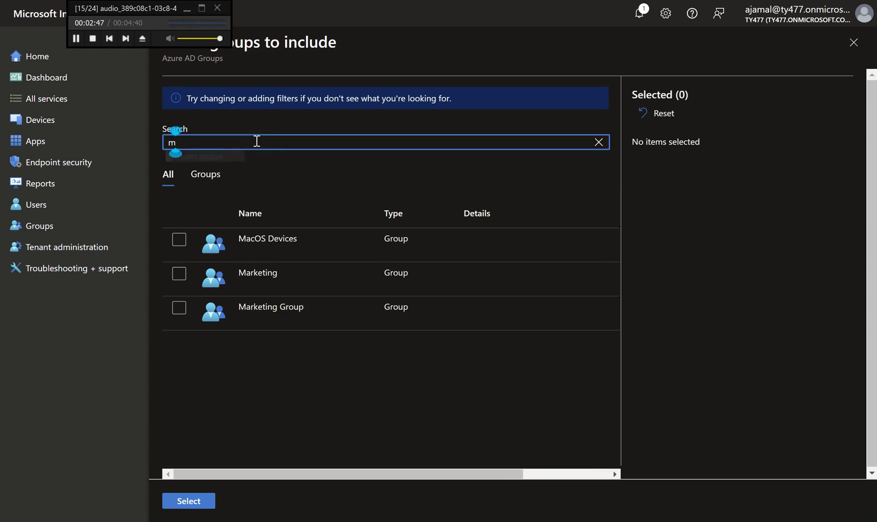
left_click(182, 311)
left_click(196, 501)
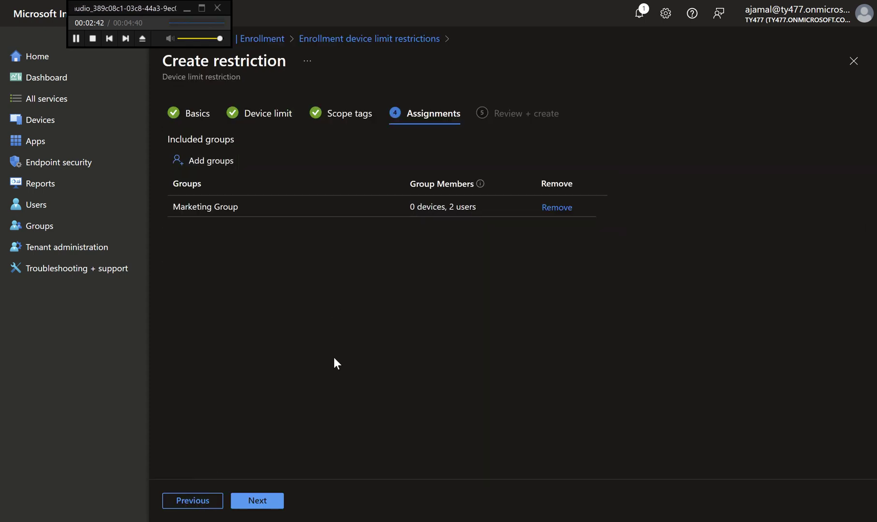
Review the summary and create the 3-device limit restriction.
left_click(277, 503)
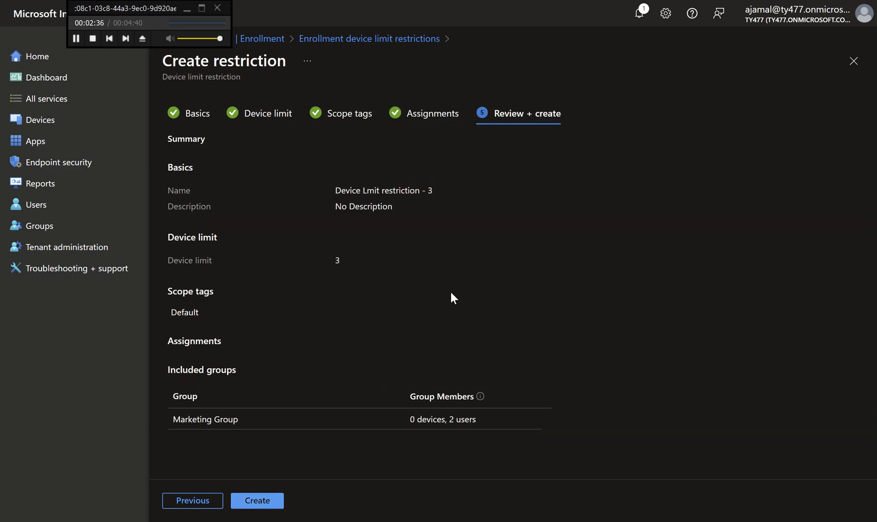
left_click(274, 500)
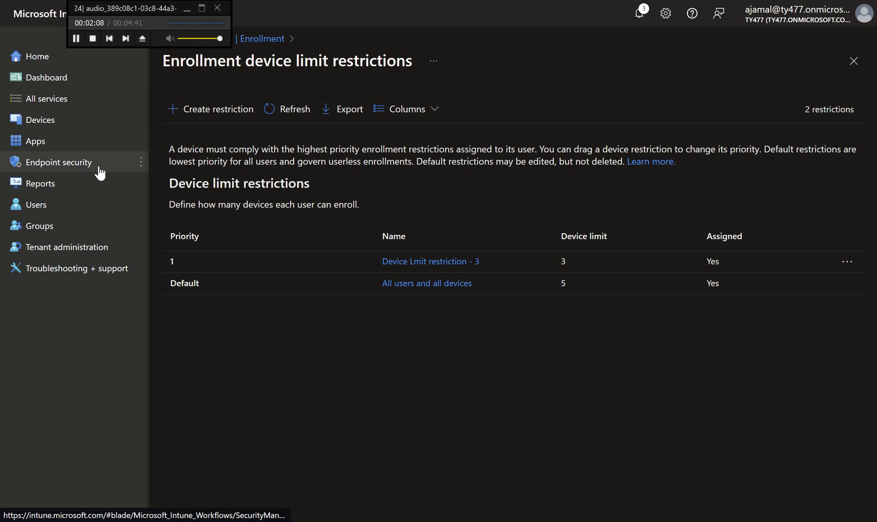
Go to Devices > Enrollment and open the Android device platform restrictions.
left_click(93, 127)
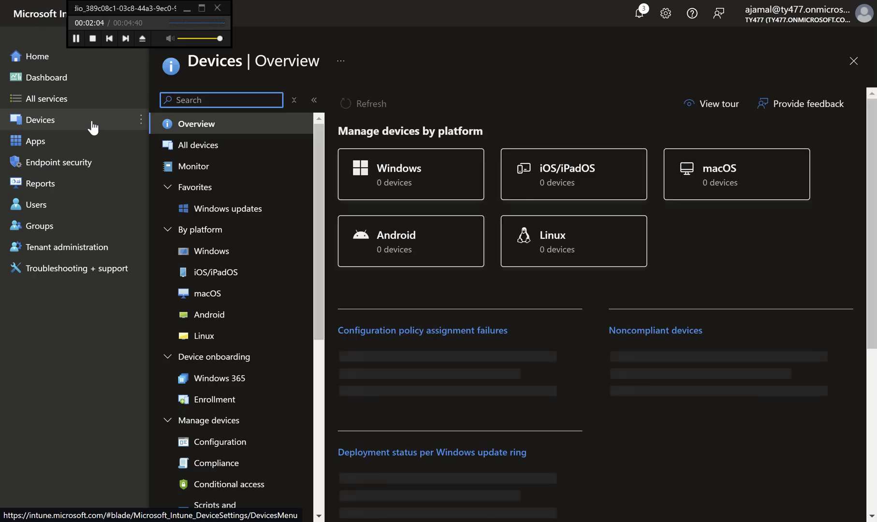
left_click(245, 399)
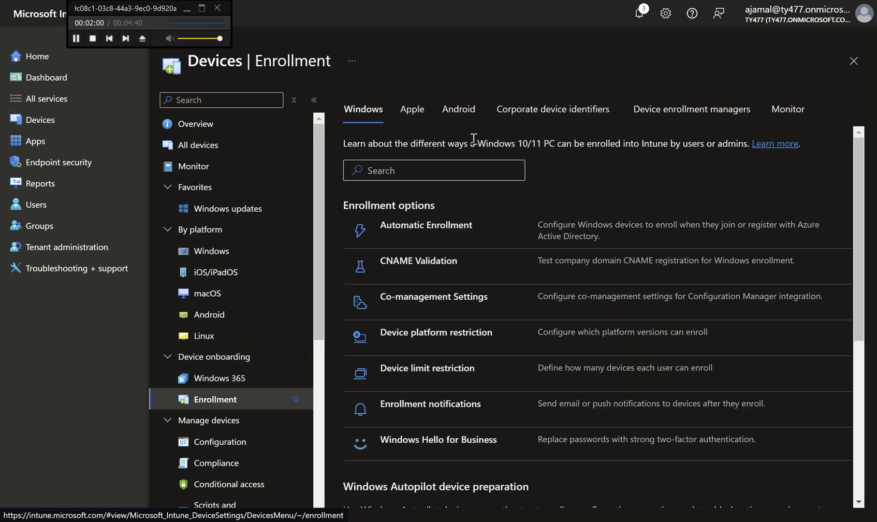
left_click(459, 119)
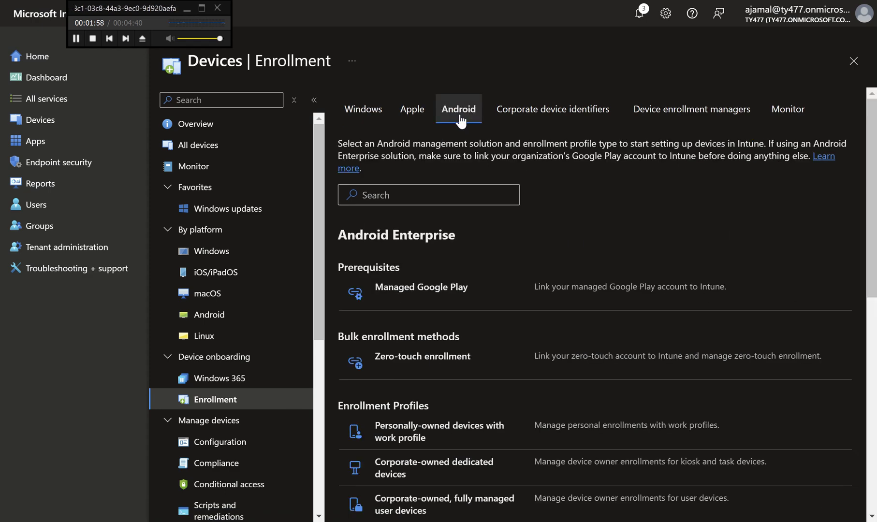
scroll(460, 121, "down", 5)
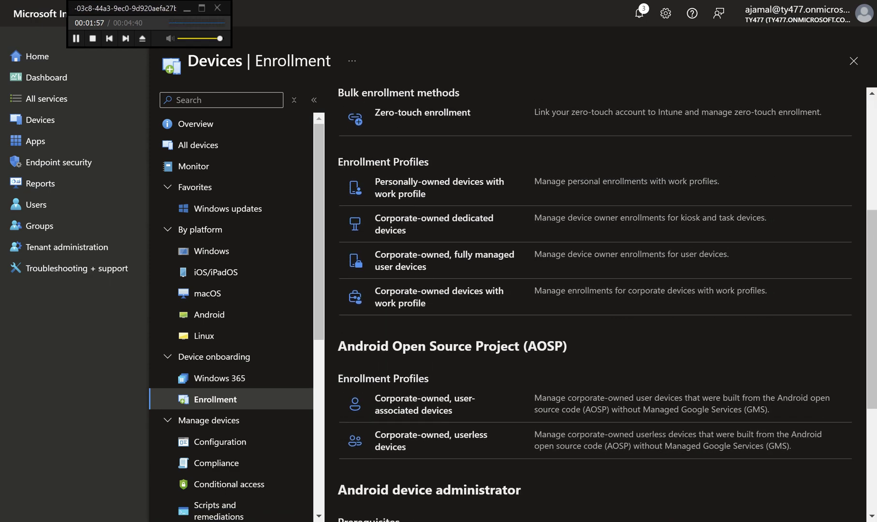
scroll(462, 121, "down", 4)
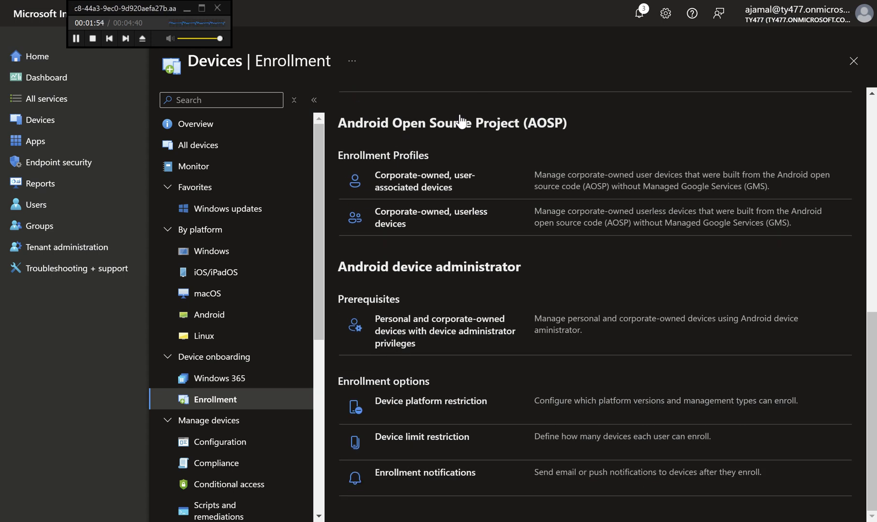
left_click(431, 402)
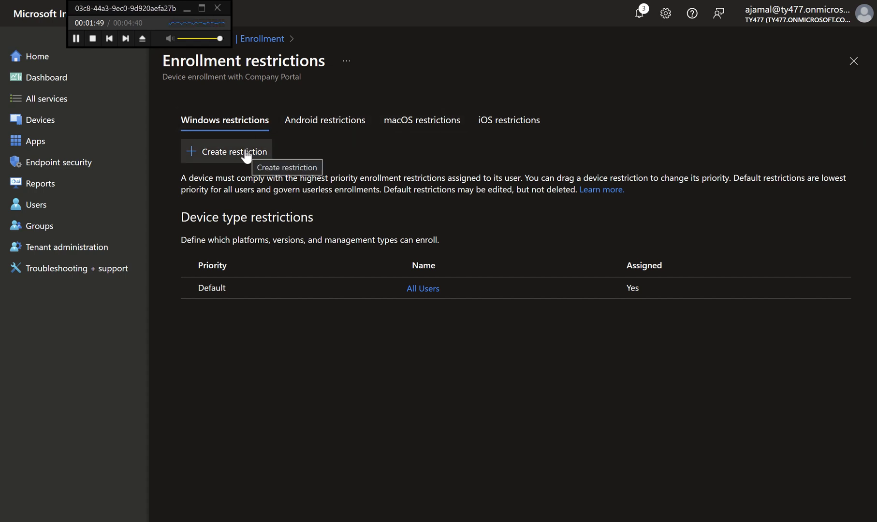
Open the All Users restriction's properties and edit its platform settings.
left_click(412, 290)
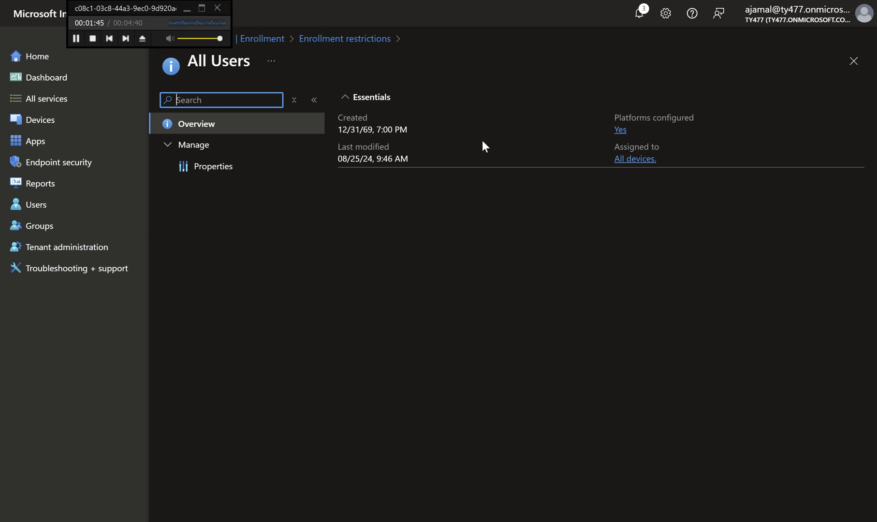
left_click(276, 167)
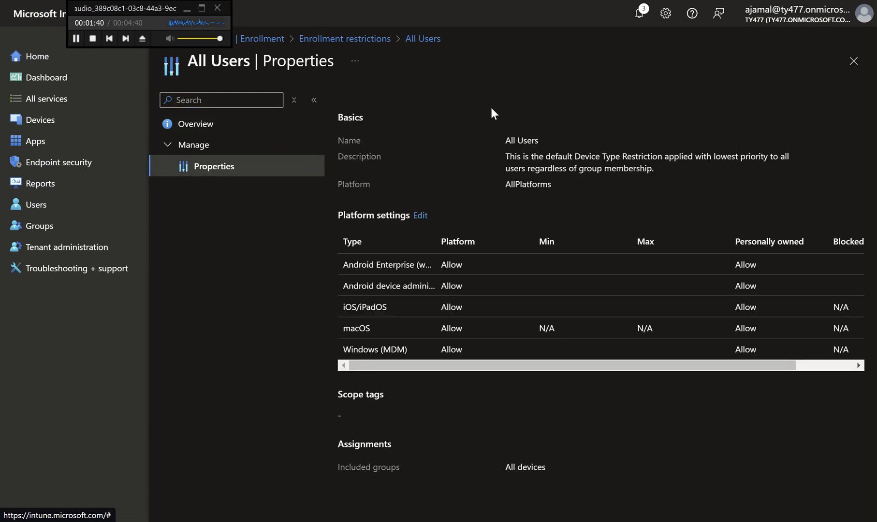
left_click(420, 215)
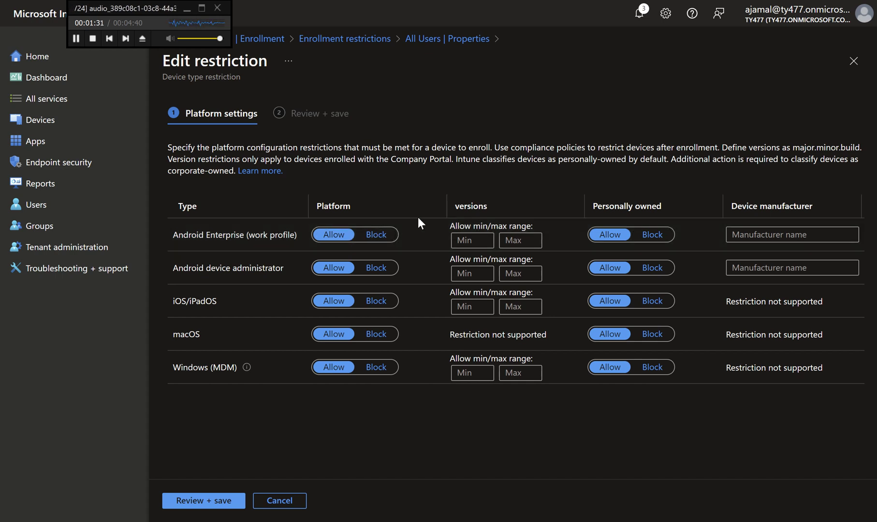
Set Personally owned to Block for Android Enterprise (work profile).
left_click(652, 236)
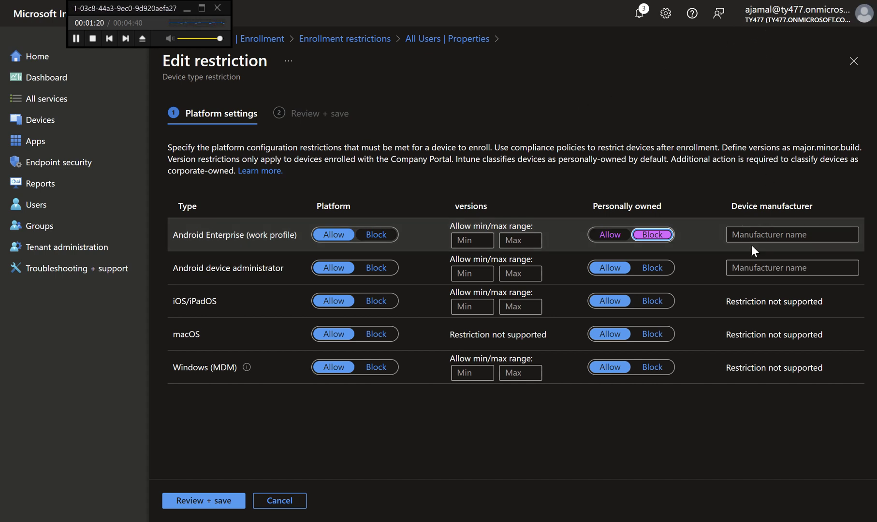
left_click(764, 237)
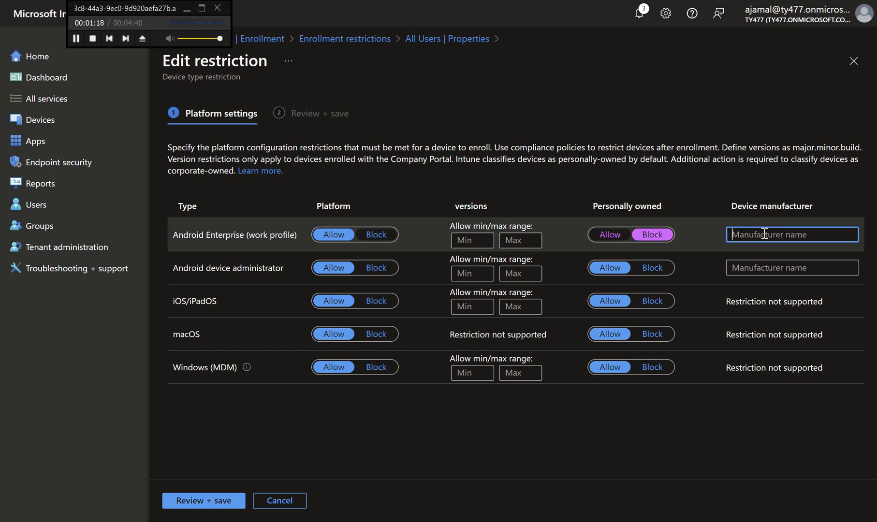
left_click(770, 241)
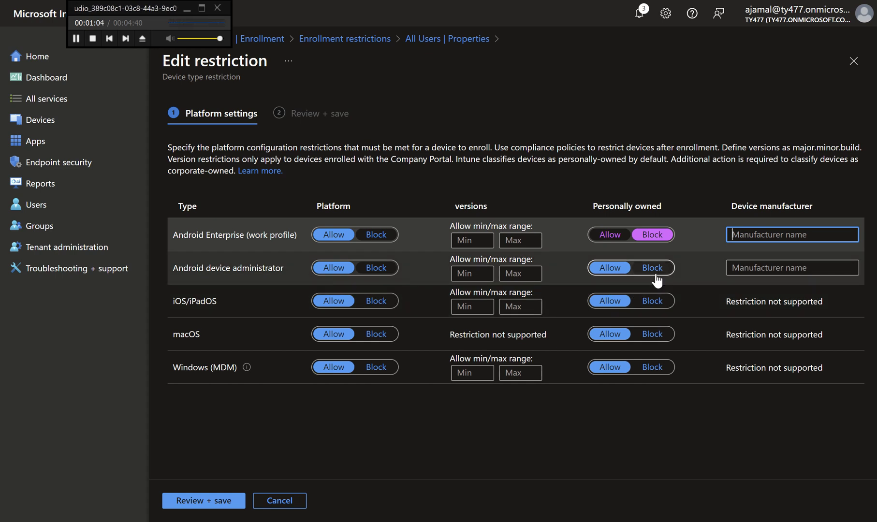
Enter a minimum version of 10.0 and a maximum of 13.0 for Android Enterprise (work profile).
left_click(484, 241)
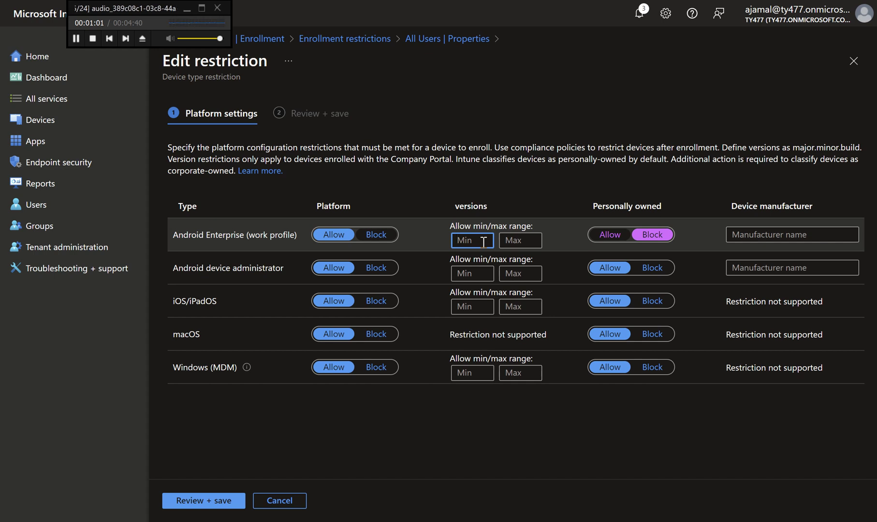
type("10")
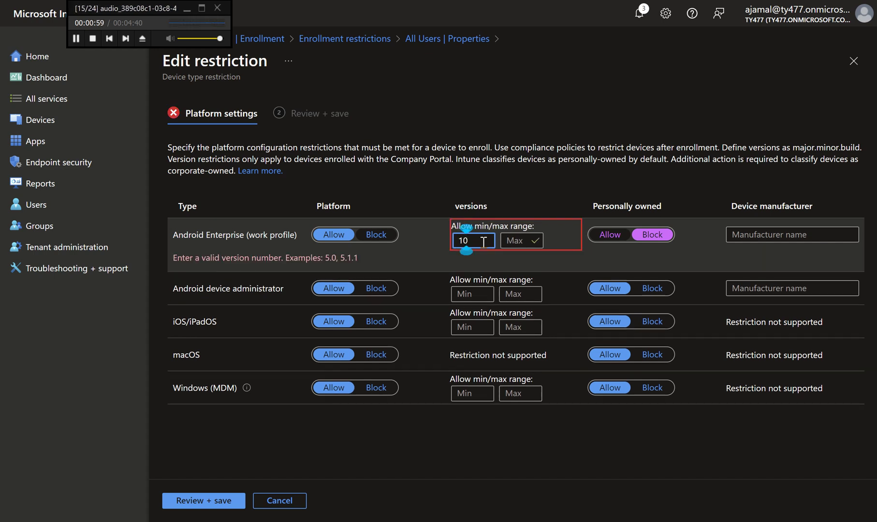
left_click(530, 242)
type("13")
left_click(548, 196)
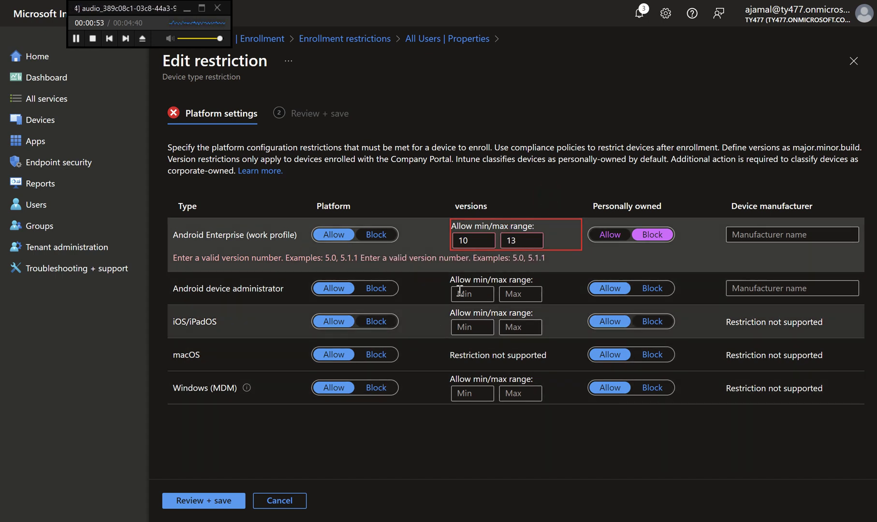
double_click(471, 242)
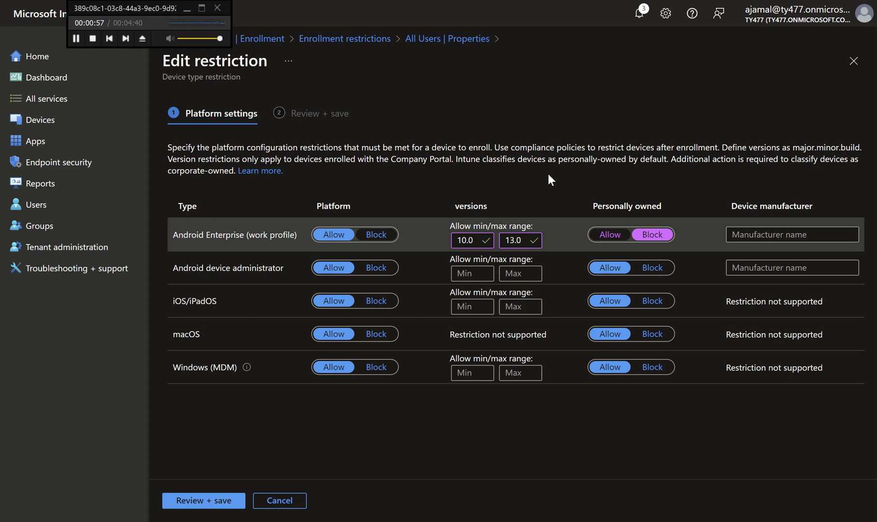
Review the edited platform settings and save the All Users restriction.
left_click(227, 502)
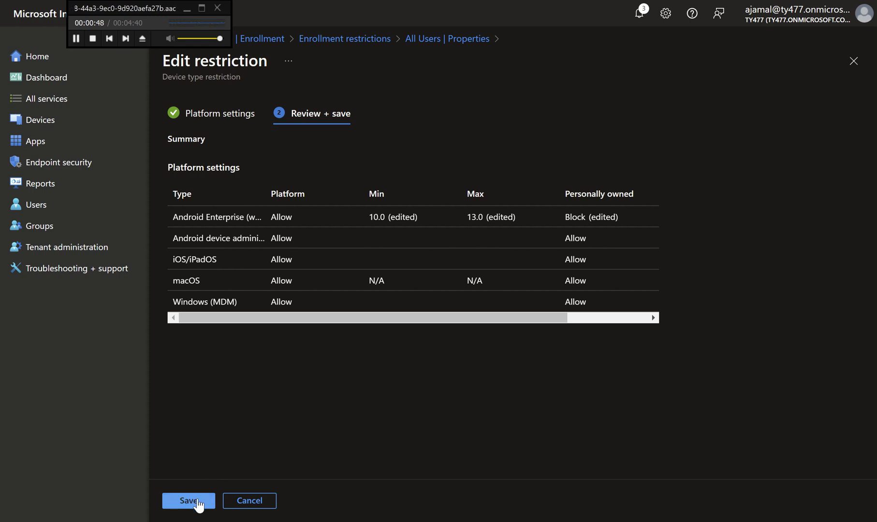
left_click(189, 501)
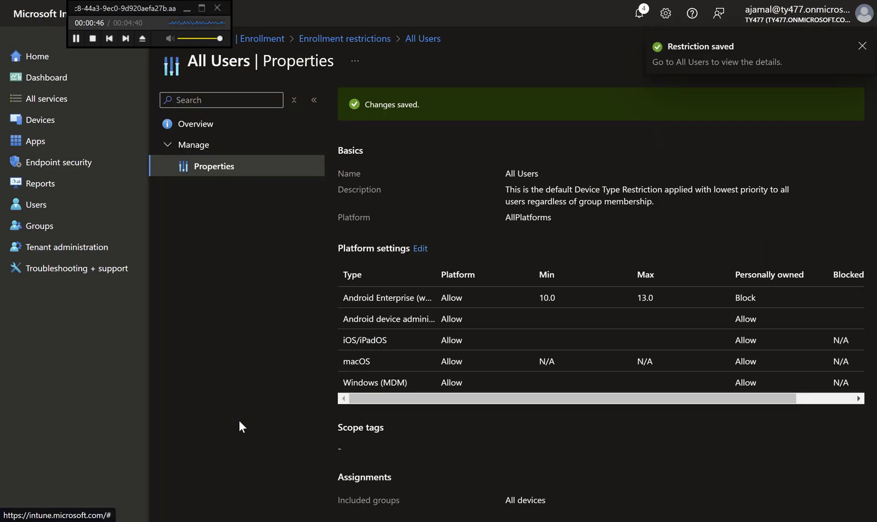